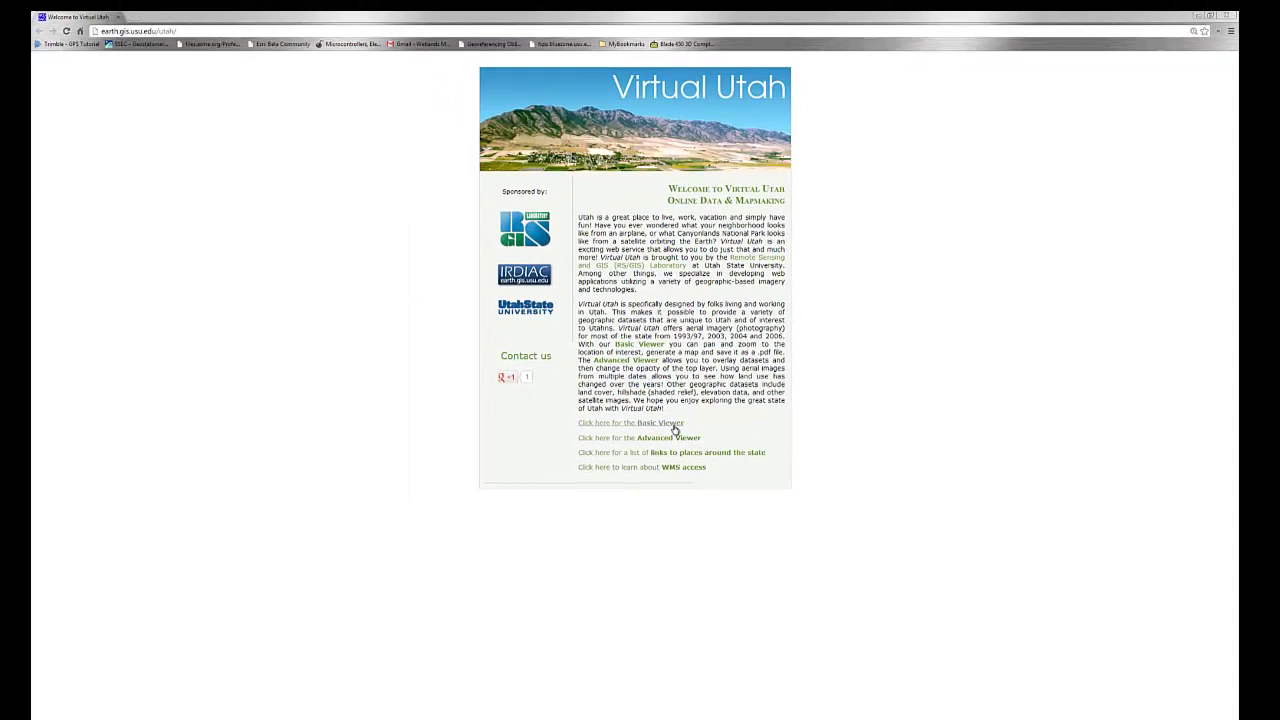
Open the Basic Viewer at Large map size, then switch to the Advanced view.
left_click(674, 428)
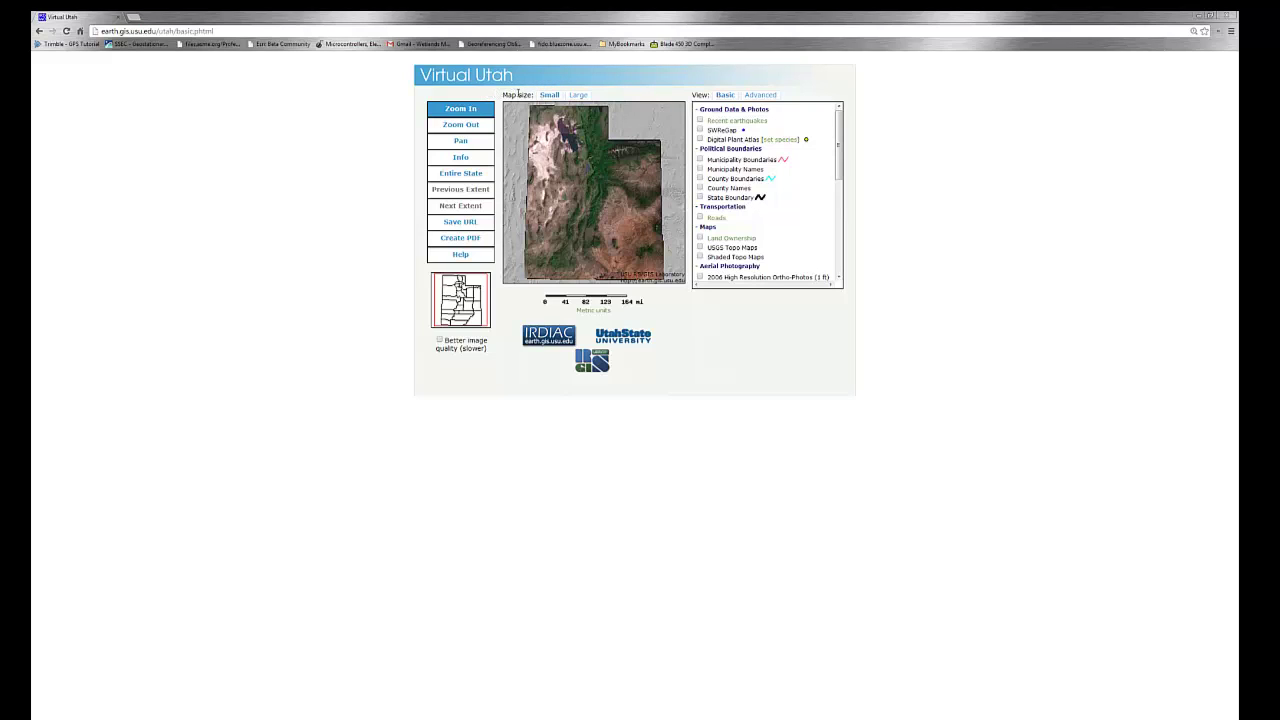
left_click(579, 95)
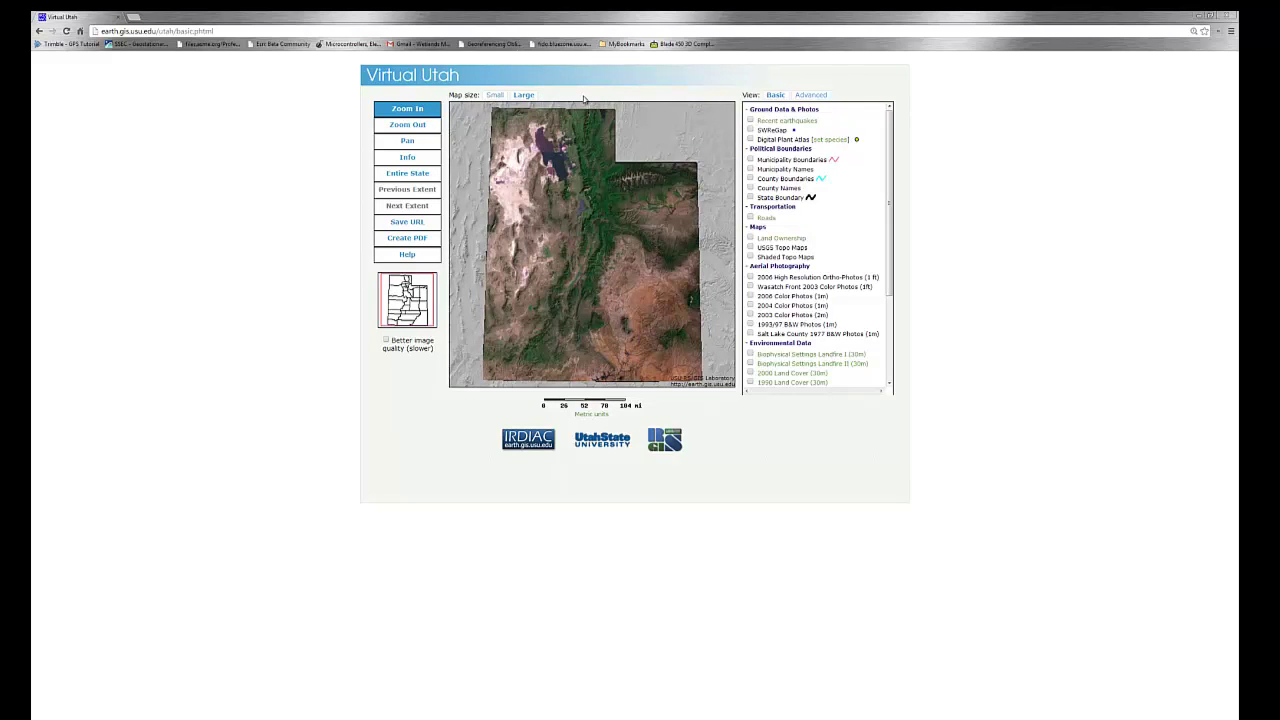
left_click(811, 97)
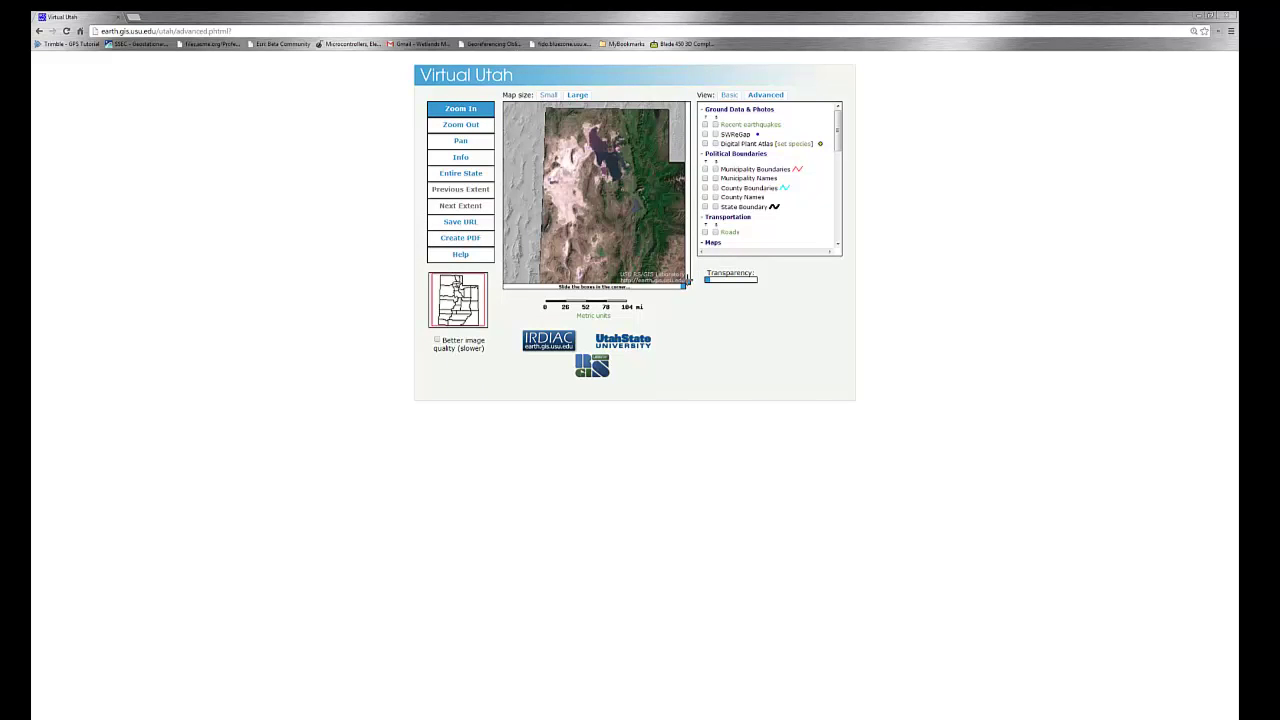
Enlarge the advanced map, try the corner swipe box, and scroll to 2011 Landsat Mosaic (30m).
left_click(578, 94)
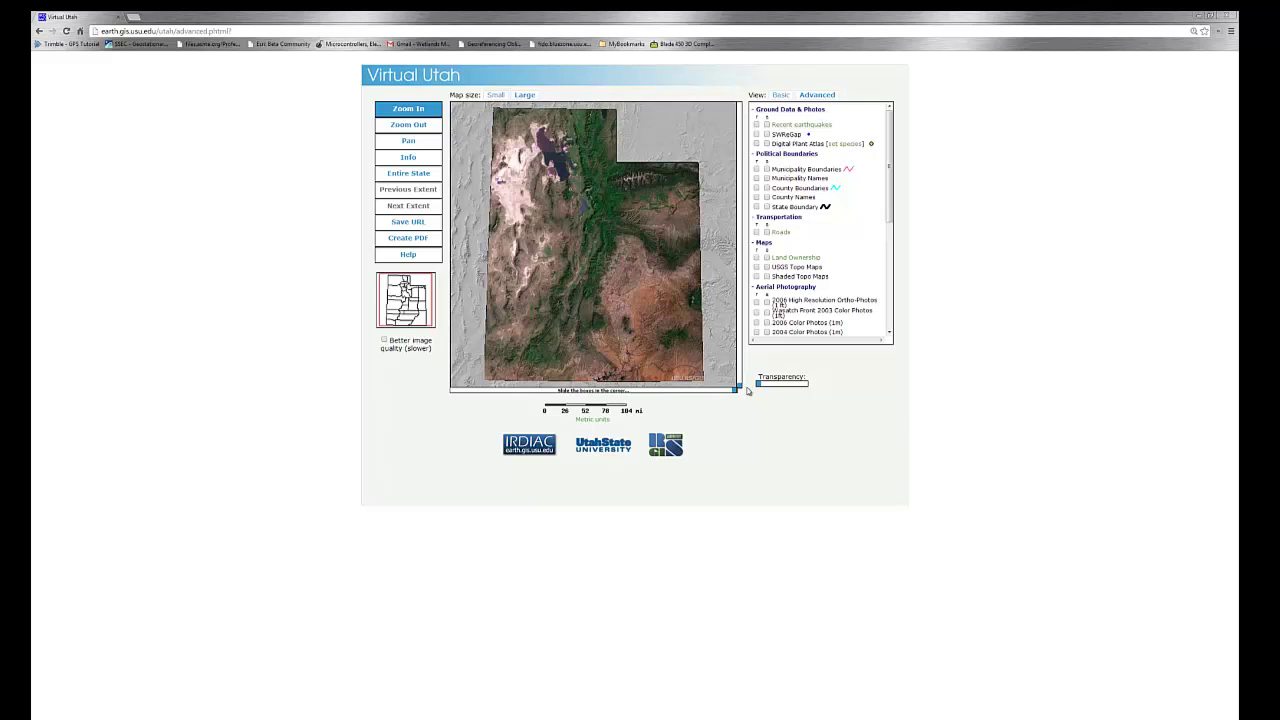
mouse_move(734, 389)
left_mouse_down()
mouse_move(673, 387)
mouse_move(736, 388)
left_mouse_up()
left_click_drag(889, 146, 885, 283)
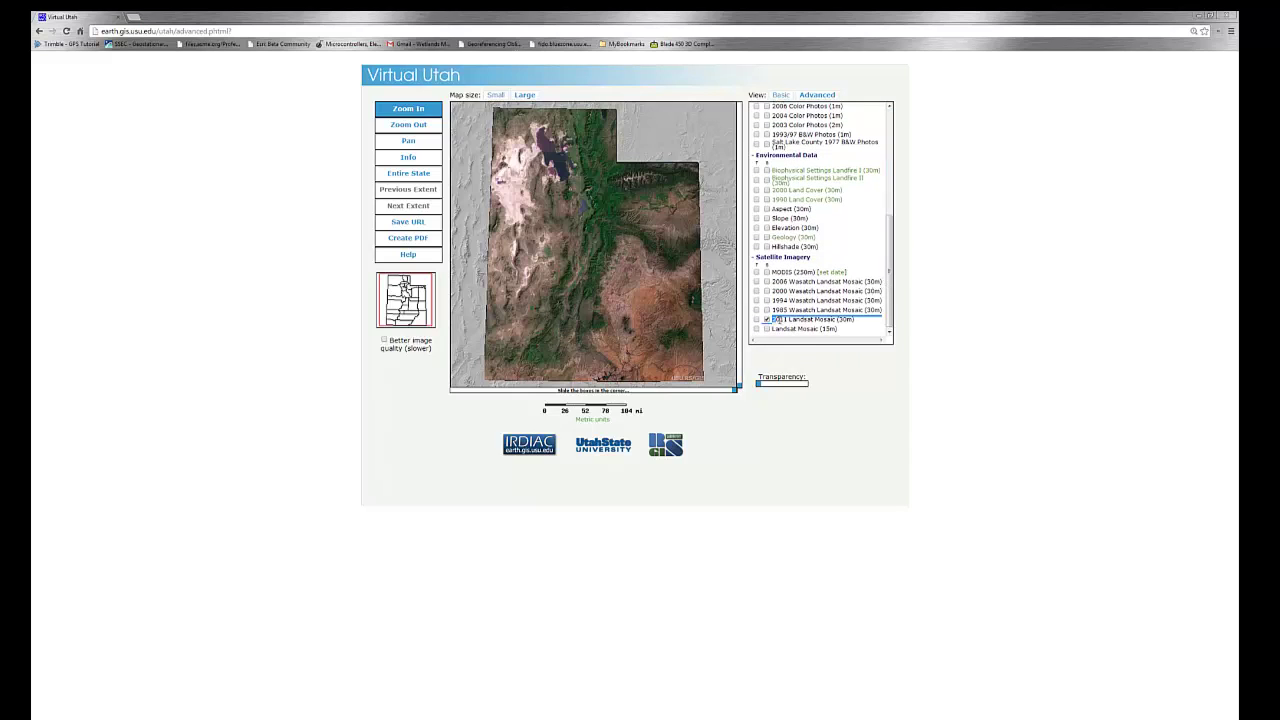
Switch on the 2003 Color Photos (2m) layer under Aerial Photography.
triple_click(846, 320)
left_click(766, 320)
left_click_drag(889, 285, 889, 221)
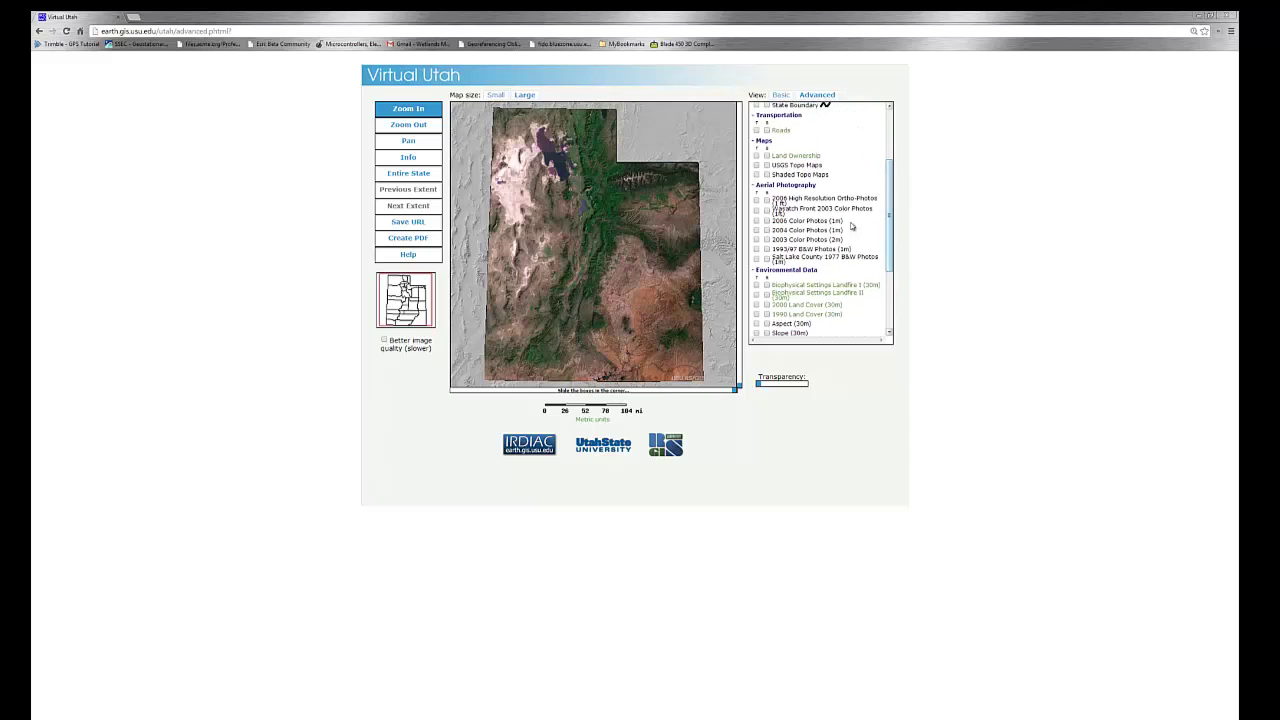
left_click(757, 240)
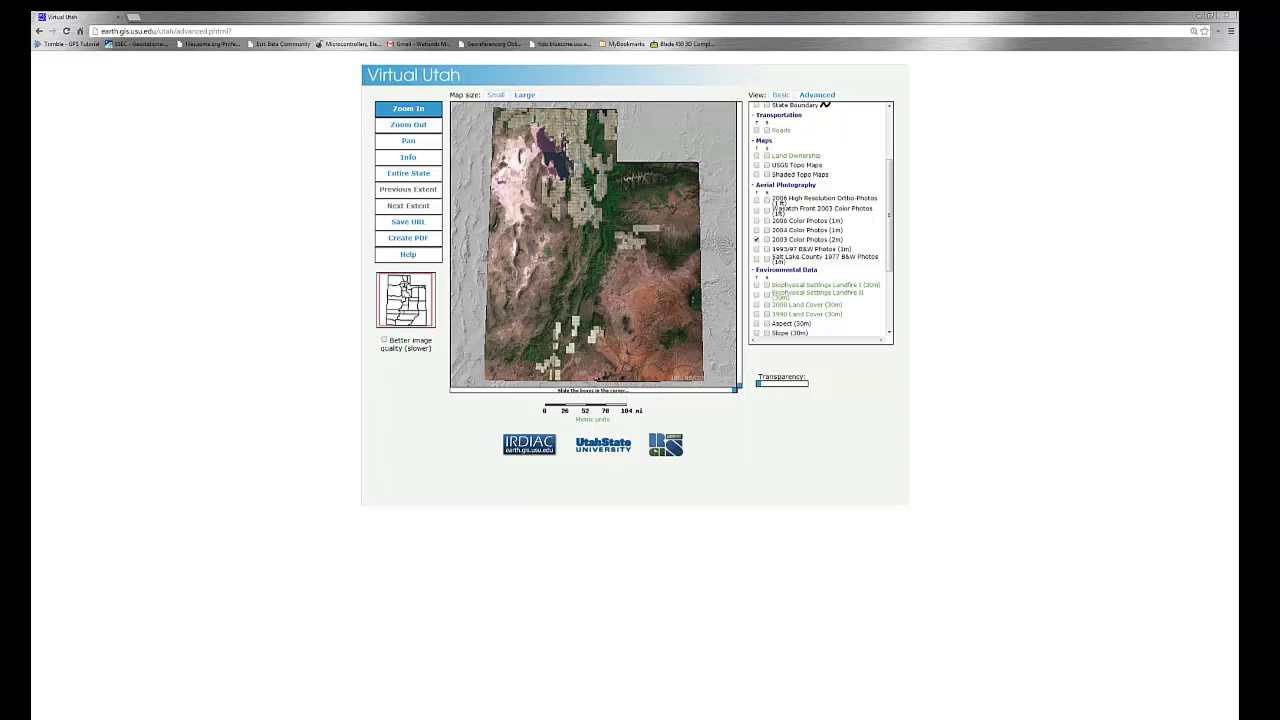
Zoom in on a farming town and turn off the 2011 Landsat Mosaic layer.
left_click(570, 122)
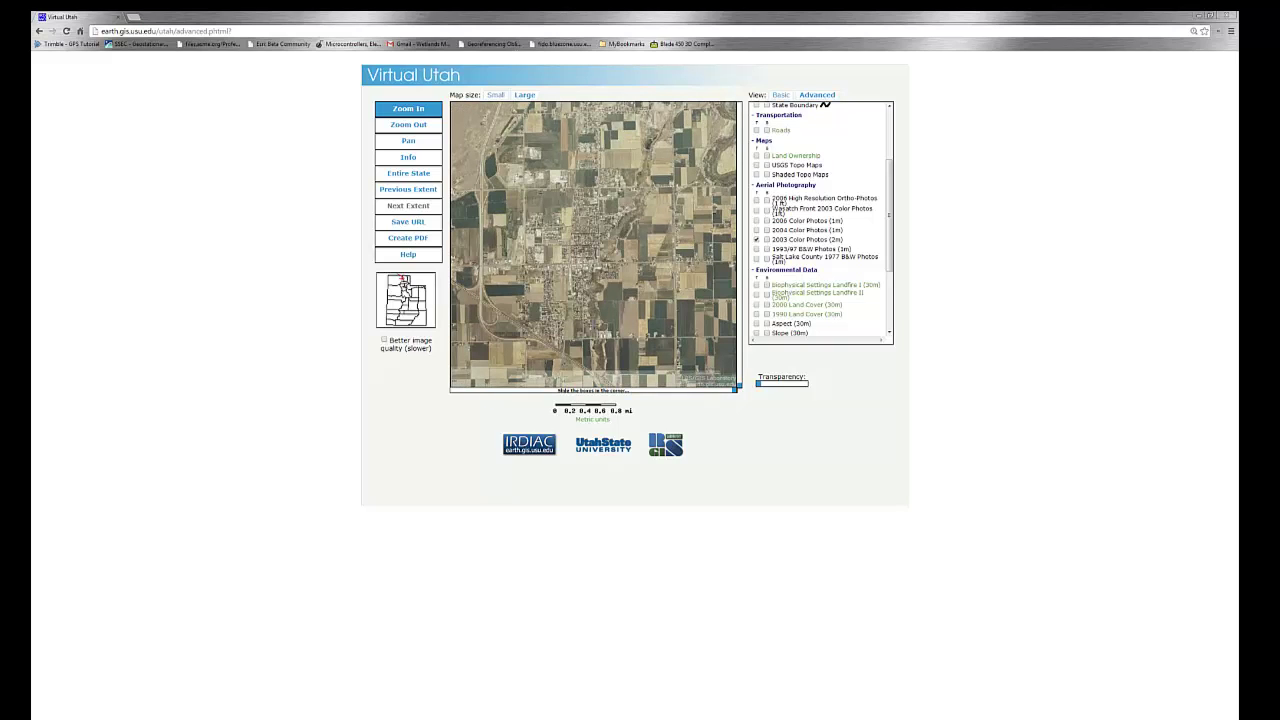
scroll(826, 104, "down", 3)
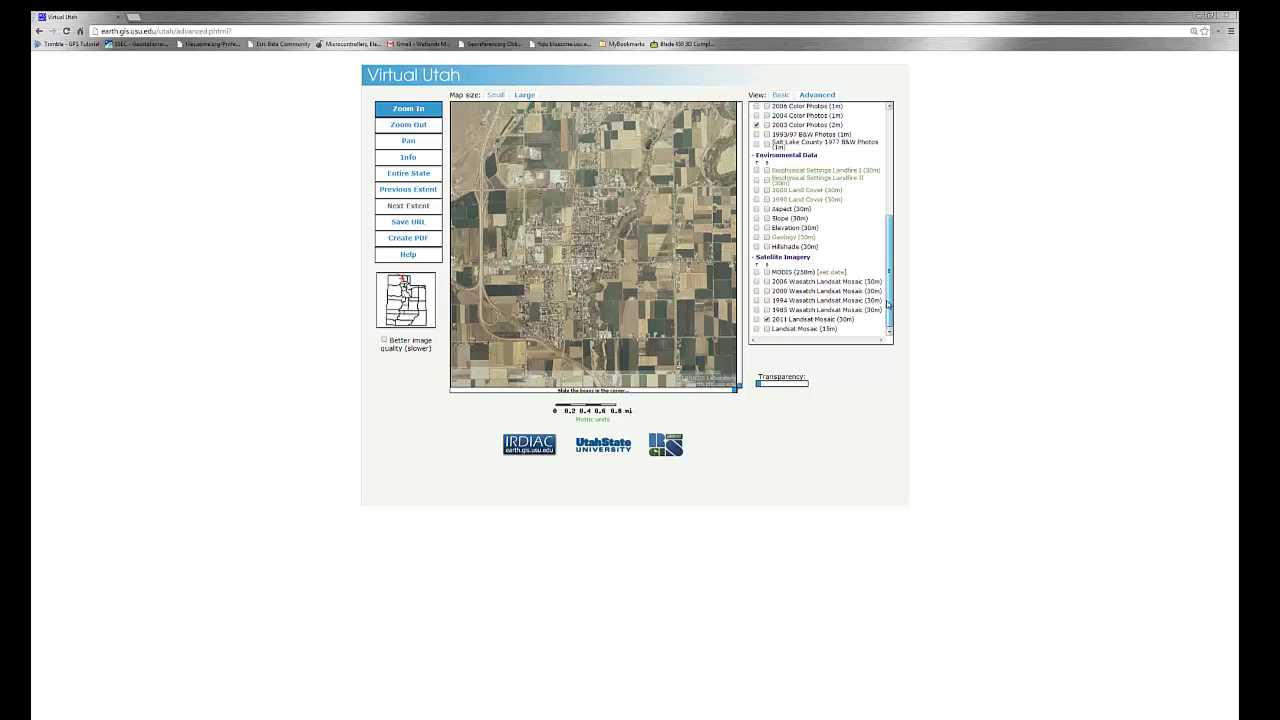
left_click(767, 320)
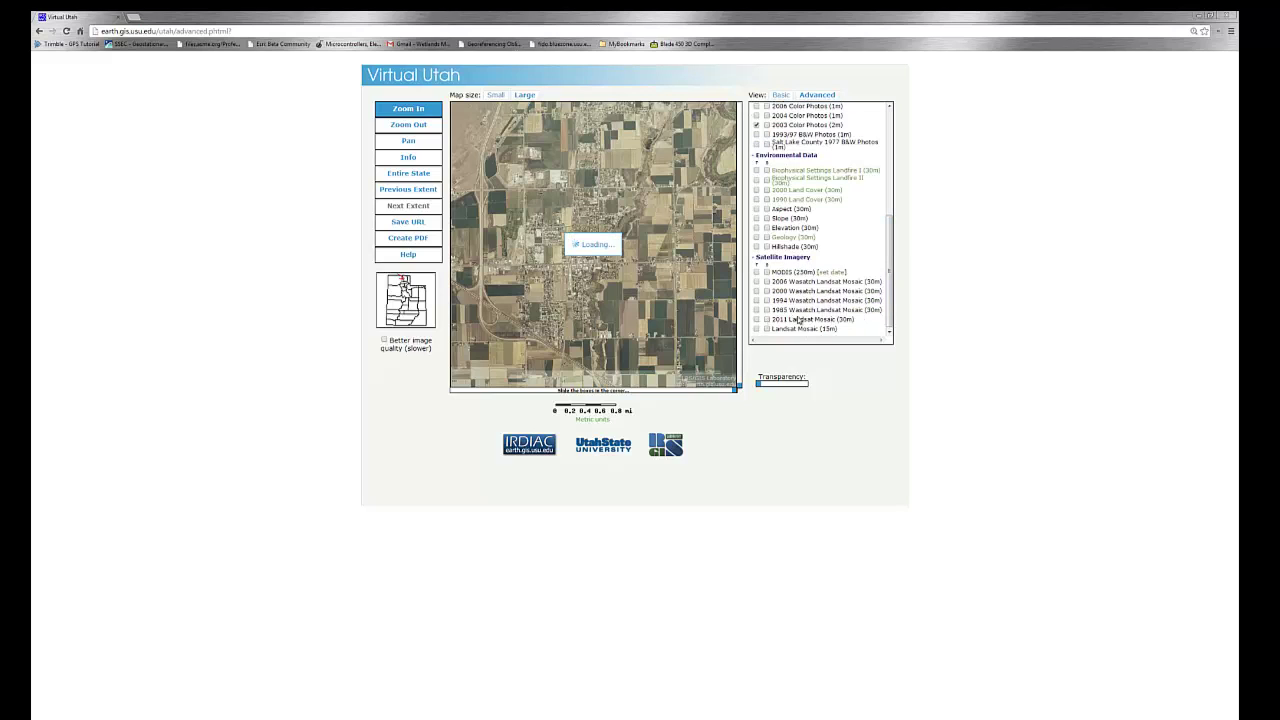
Turn on 1993/97 B&W Photos and swipe them across the colour photos over the town.
left_click_drag(891, 287, 889, 243)
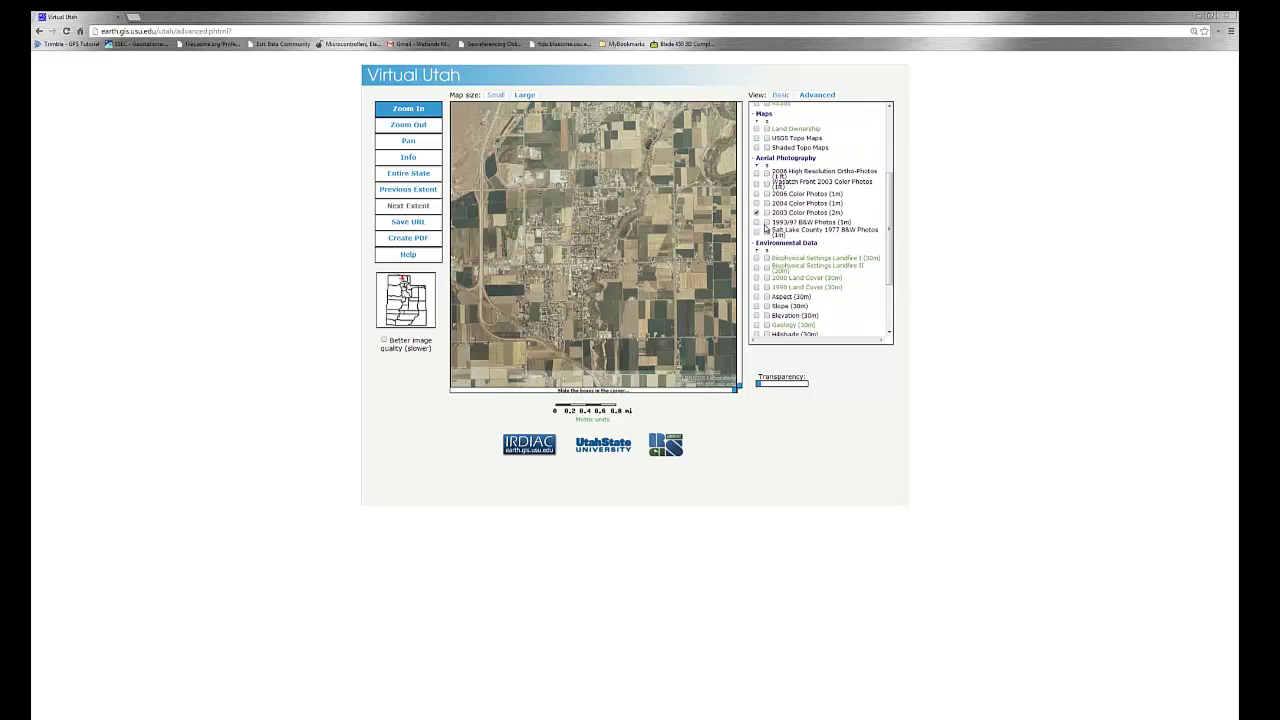
left_click(767, 222)
left_click_drag(734, 390, 669, 358)
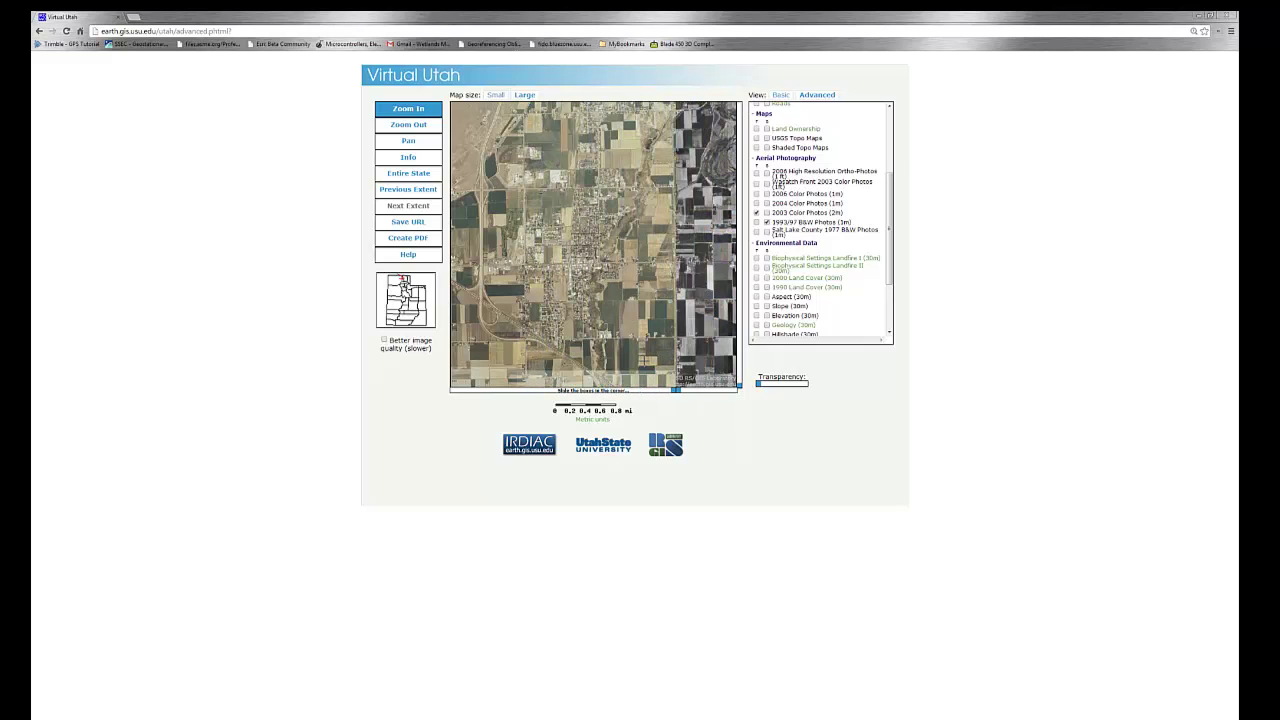
left_click_drag(672, 389, 728, 389)
Replace the 1993/97 B&W Photos layer with Biophysical Settings Landfire I.
left_click(767, 222)
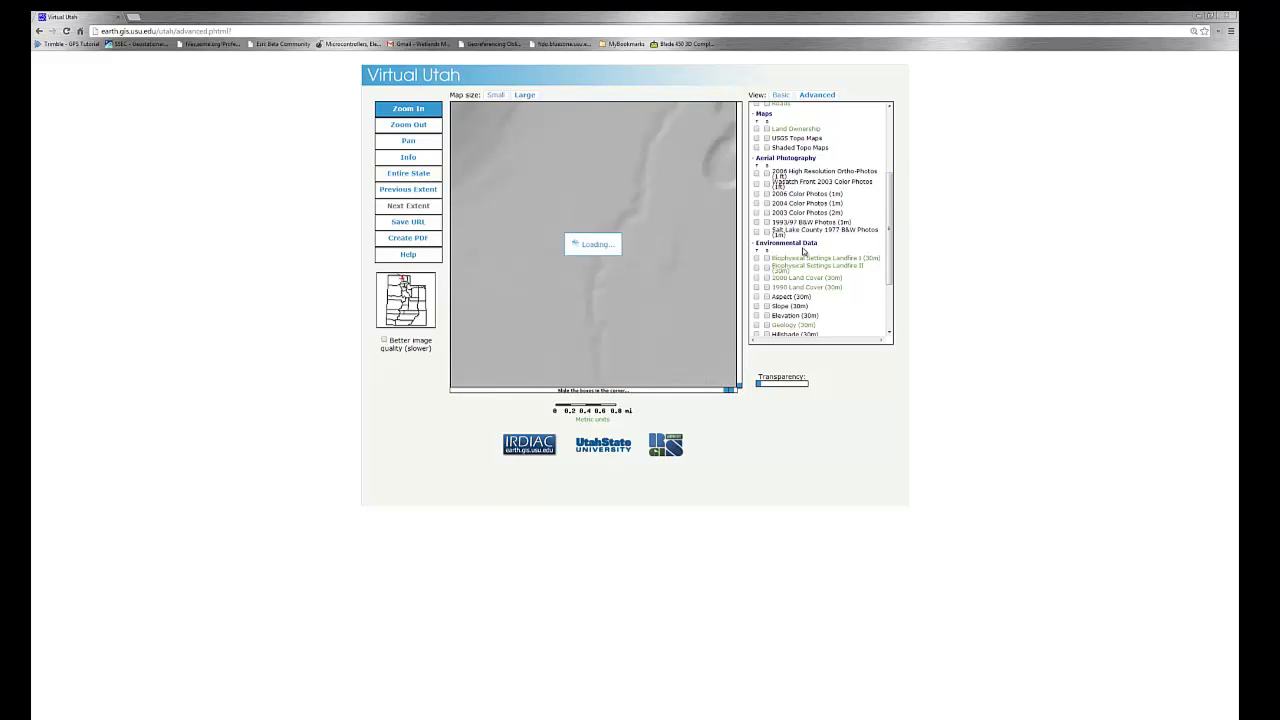
left_click_drag(889, 255, 889, 283)
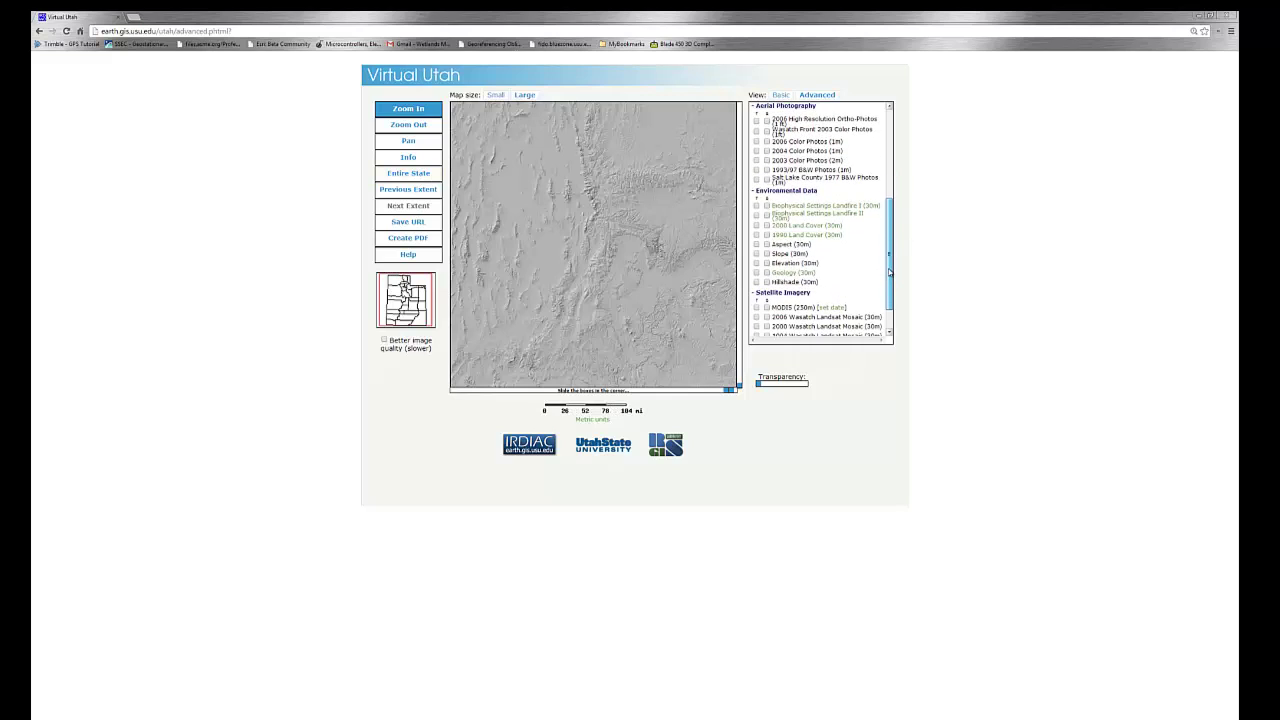
left_click(757, 205)
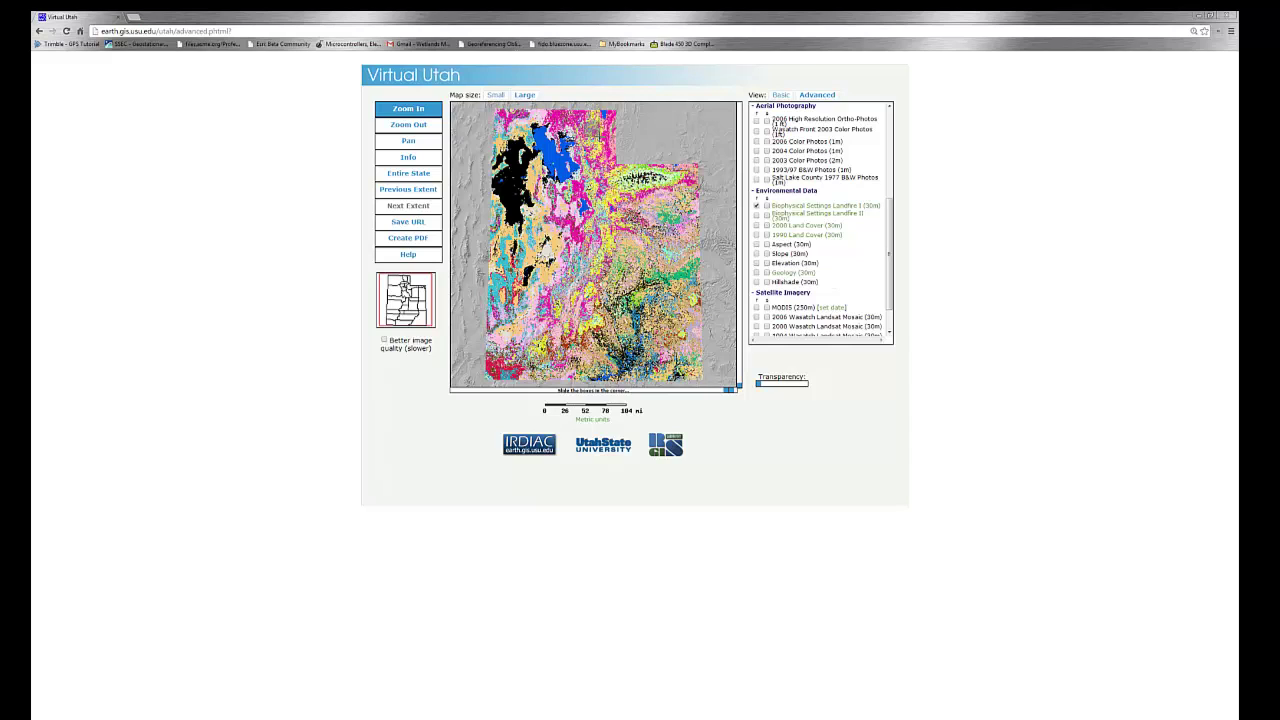
Zoom in on the Landfire map, then view its legend off to the side and close it.
left_click(585, 122)
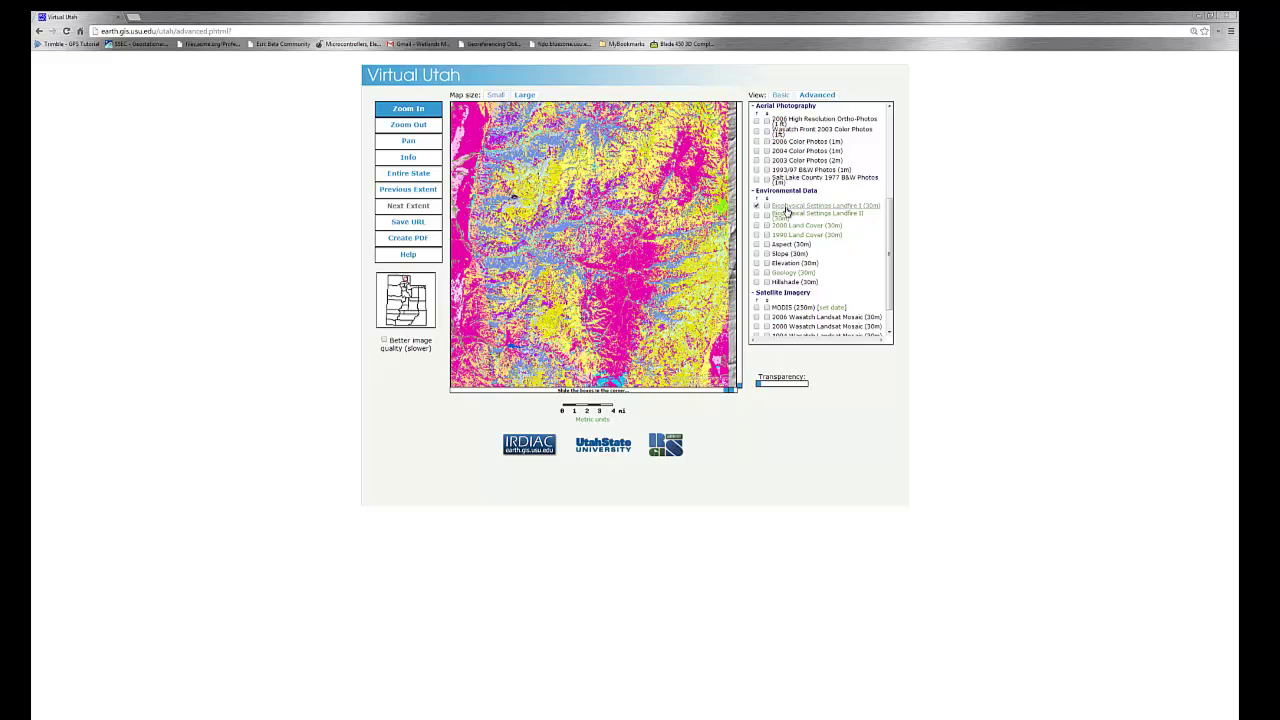
left_click(787, 210)
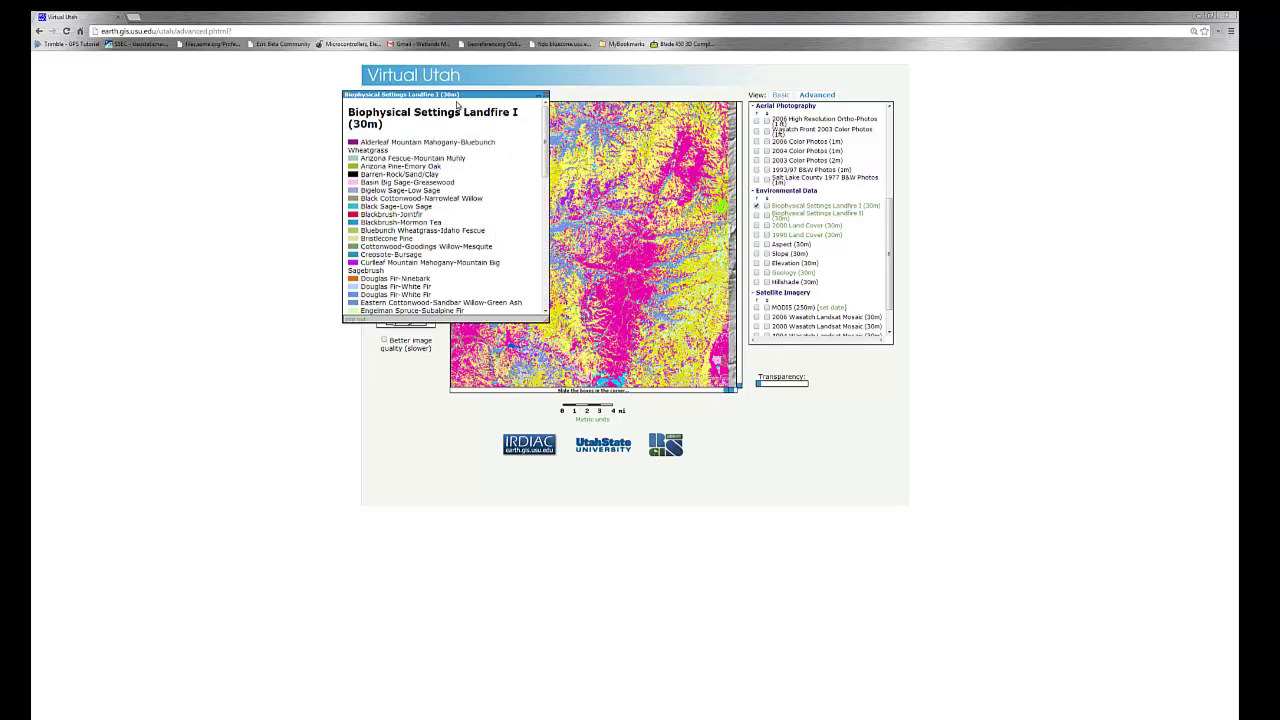
left_click_drag(453, 95, 191, 139)
mouse_move(309, 162)
left_mouse_down()
mouse_move(311, 303)
mouse_move(305, 147)
left_mouse_up()
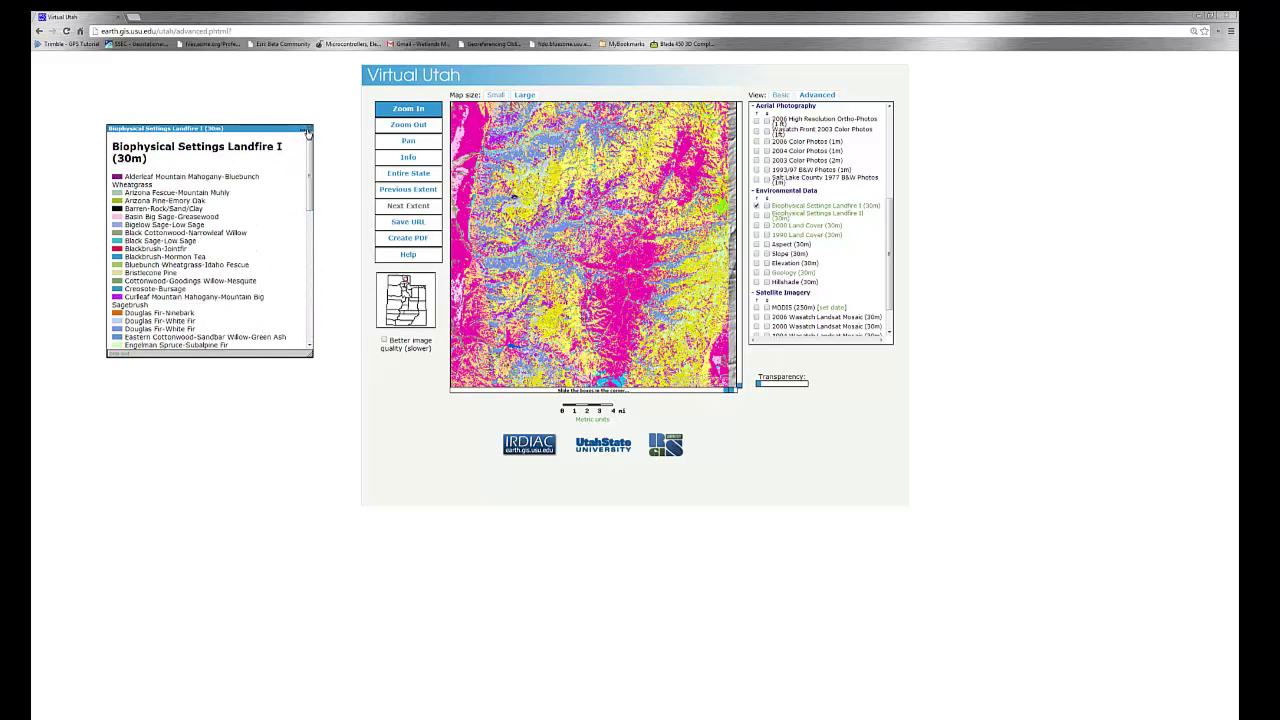
left_click(308, 129)
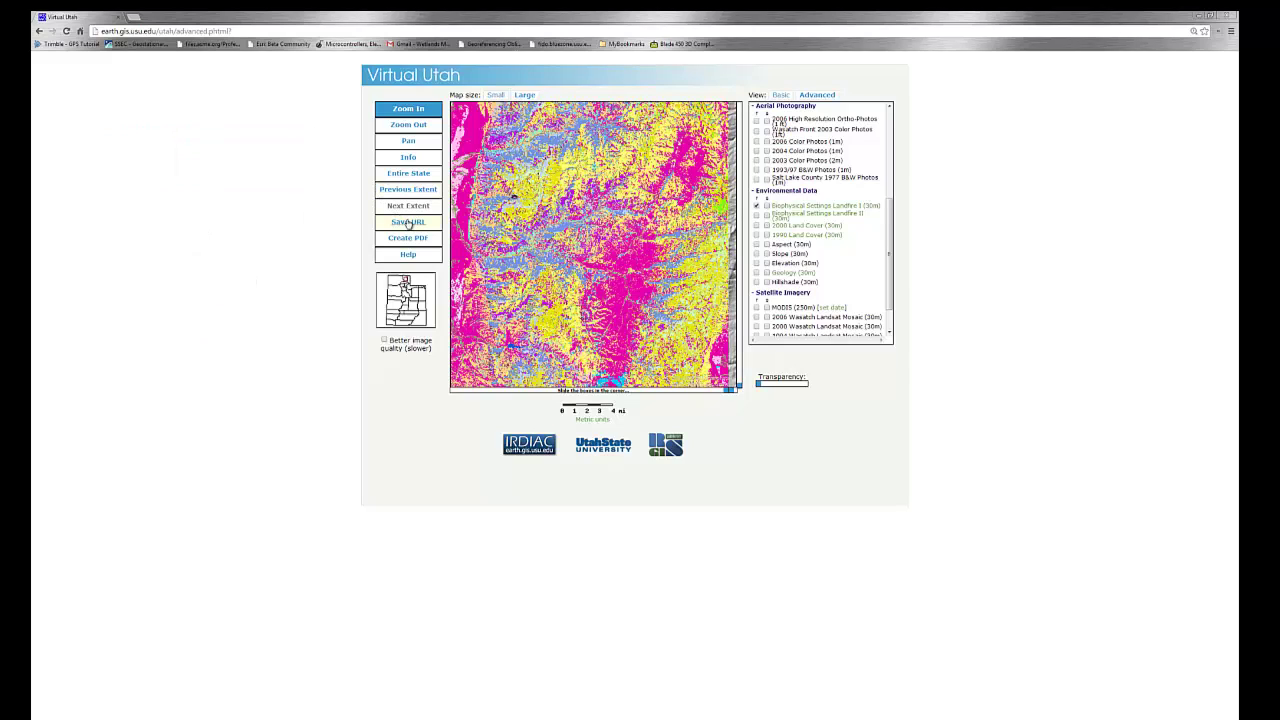
left_click(409, 159)
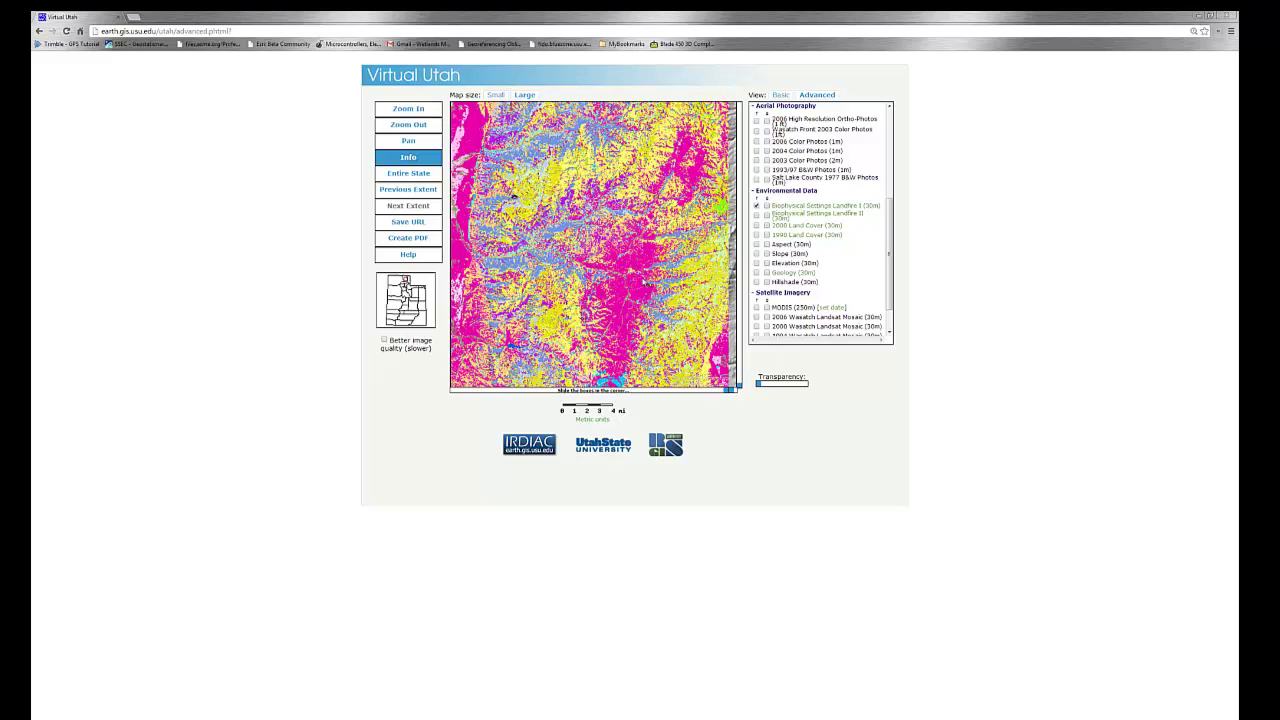
left_click(634, 265)
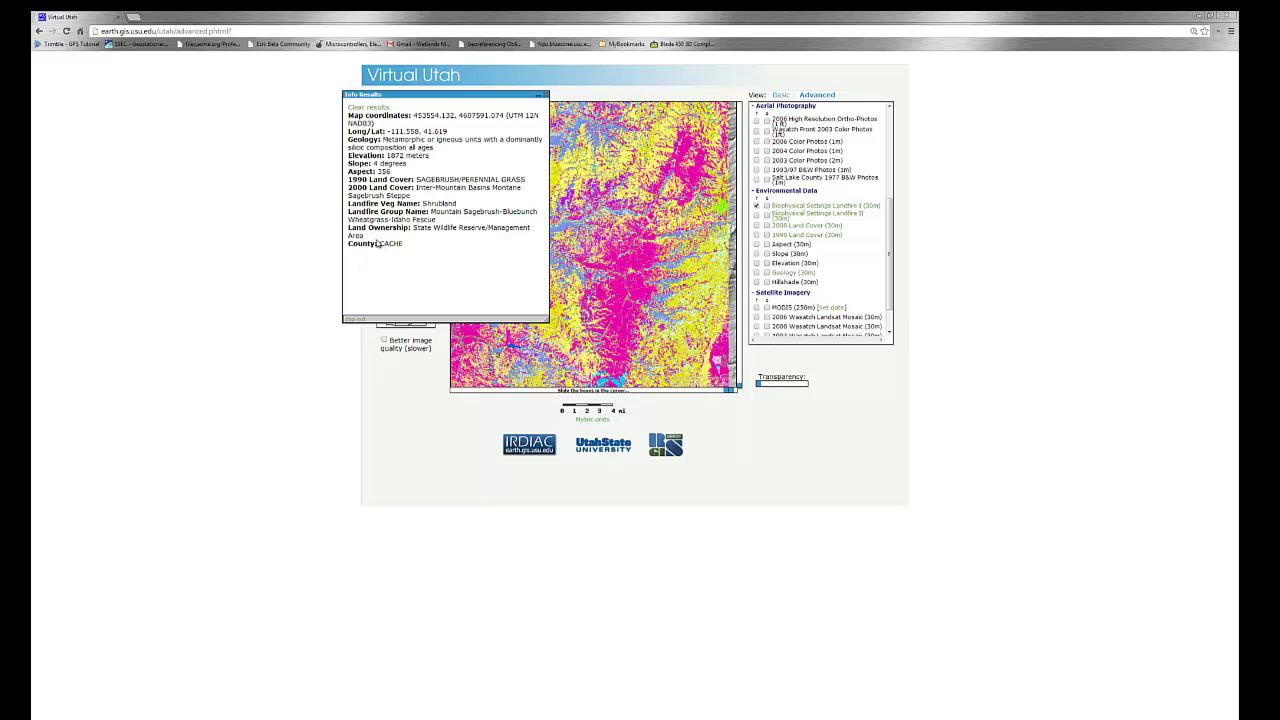
left_click(544, 95)
scroll(889, 262, "down", 1)
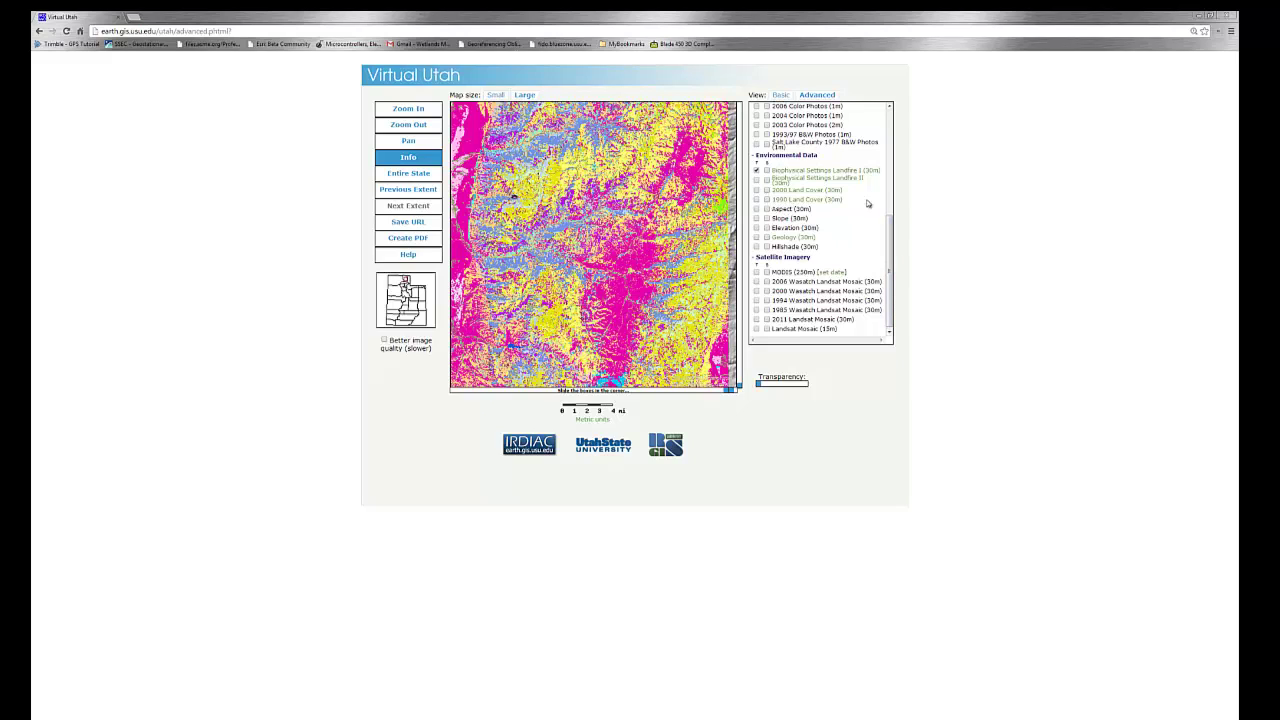
Turn off Landfire I and turn on 2006 High Resolution Ortho-Photos and 1993/97 B&W Photos.
left_click_drag(889, 228, 889, 191)
left_click(757, 248)
left_click(757, 165)
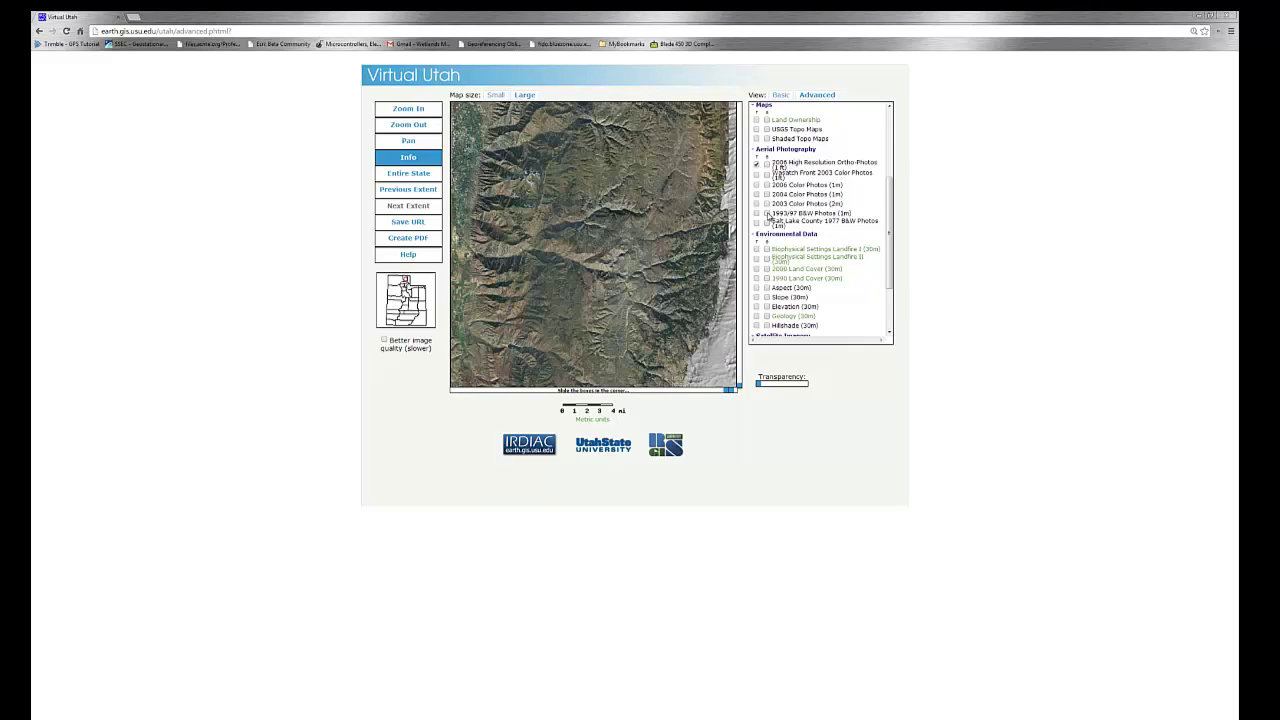
left_click(767, 214)
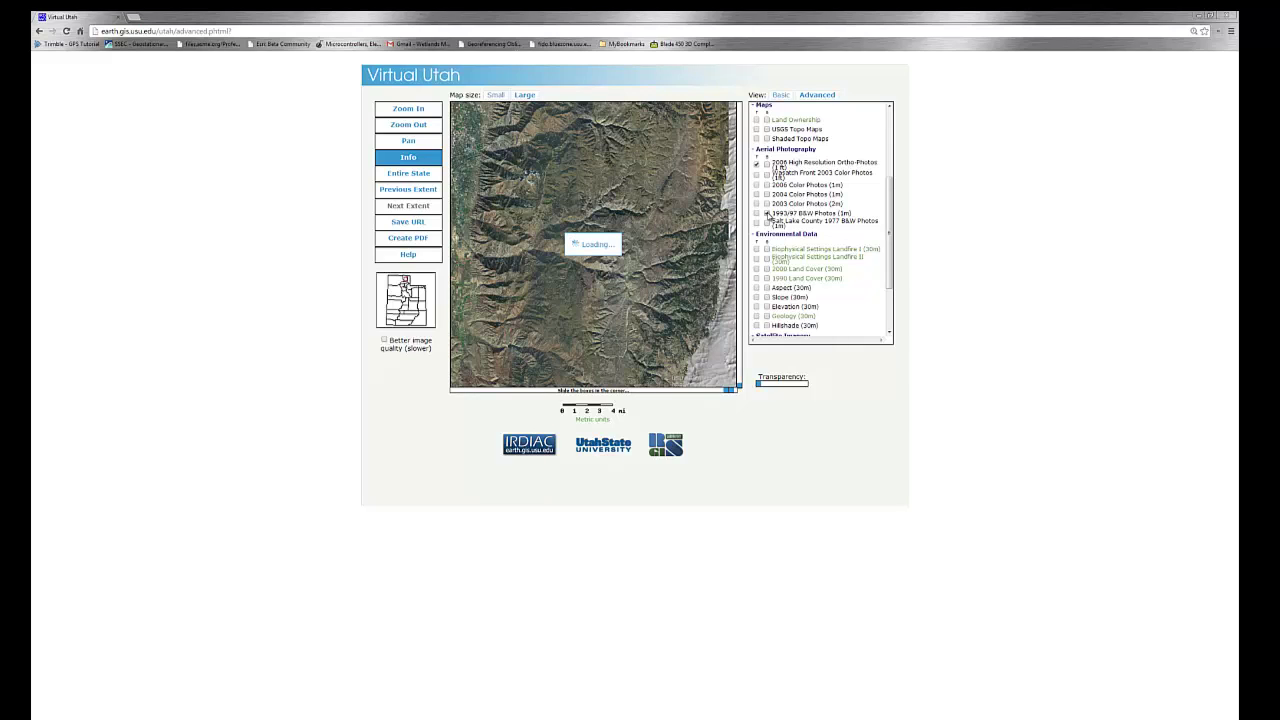
Zoom into the upper-left town and fade between the 1993/97 B&W and 2006 colour photos.
left_click_drag(468, 140, 496, 168)
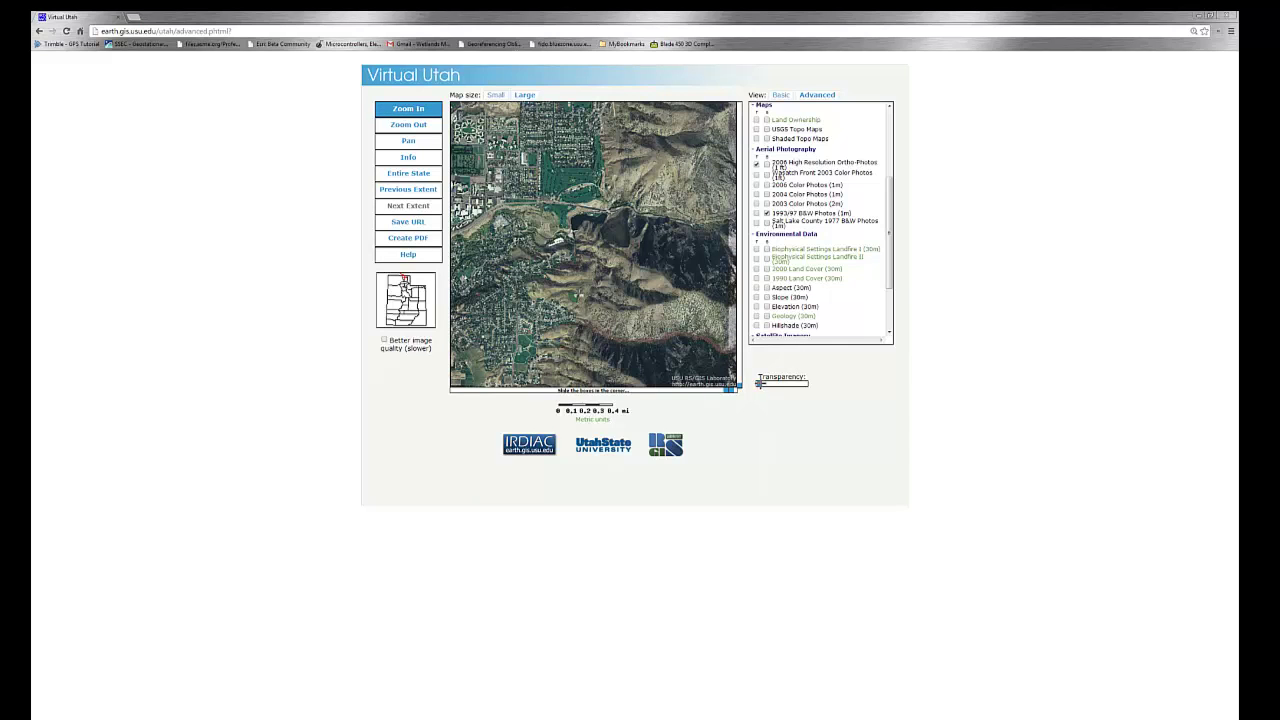
left_click_drag(760, 384, 811, 389)
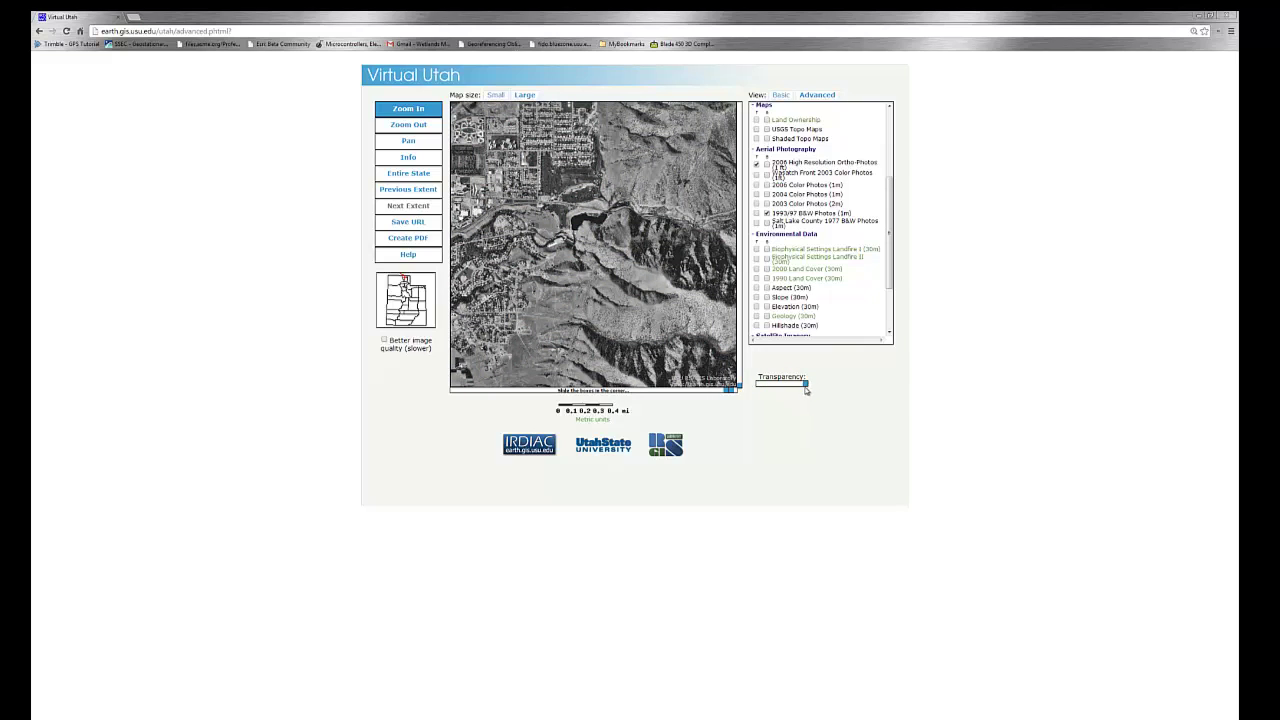
left_click_drag(805, 384, 760, 382)
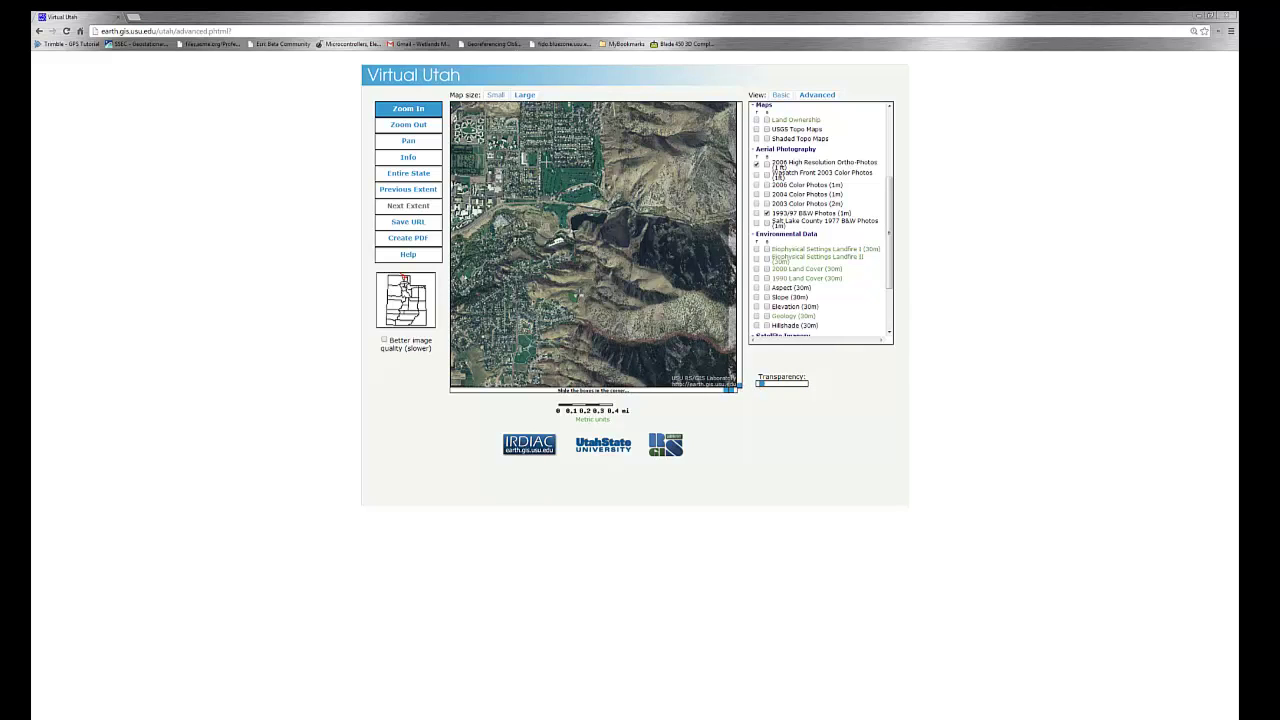
Zoom in on the golf course, swipe the other imagery in, then return to Entire State.
left_click_drag(532, 146, 608, 212)
mouse_move(739, 386)
left_mouse_down()
mouse_move(739, 188)
mouse_move(735, 390)
left_mouse_up()
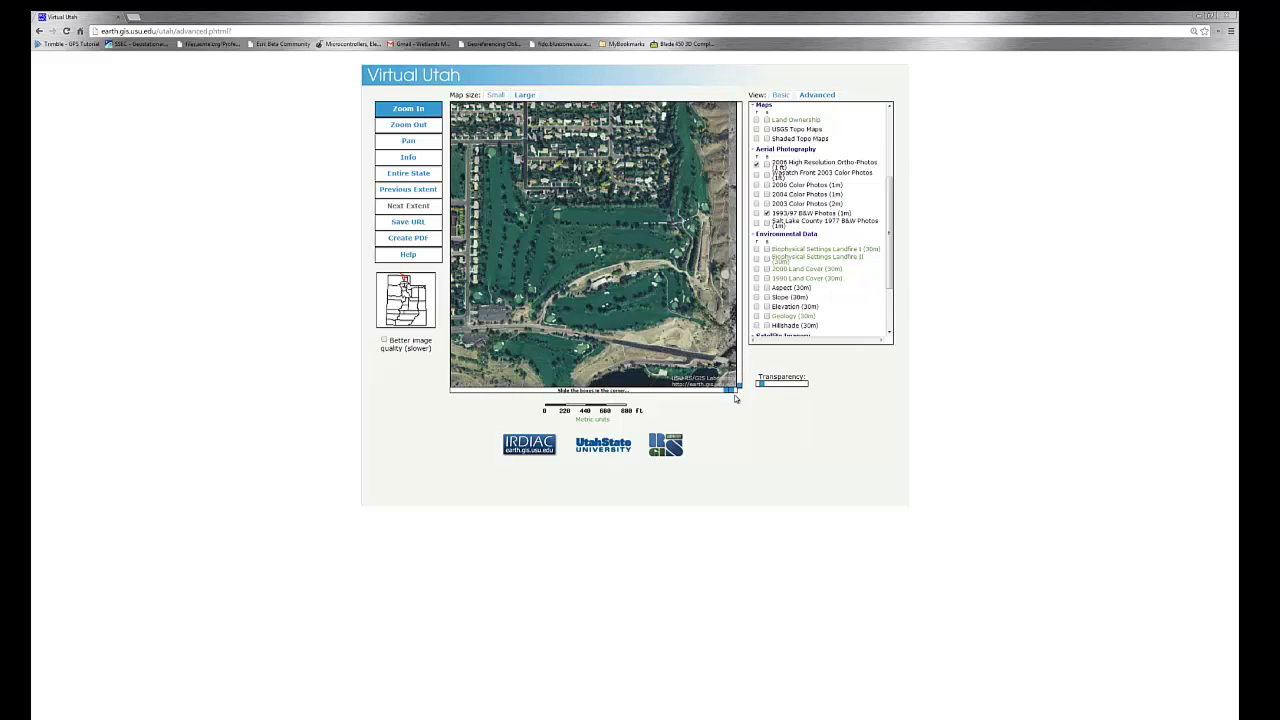
left_click(408, 173)
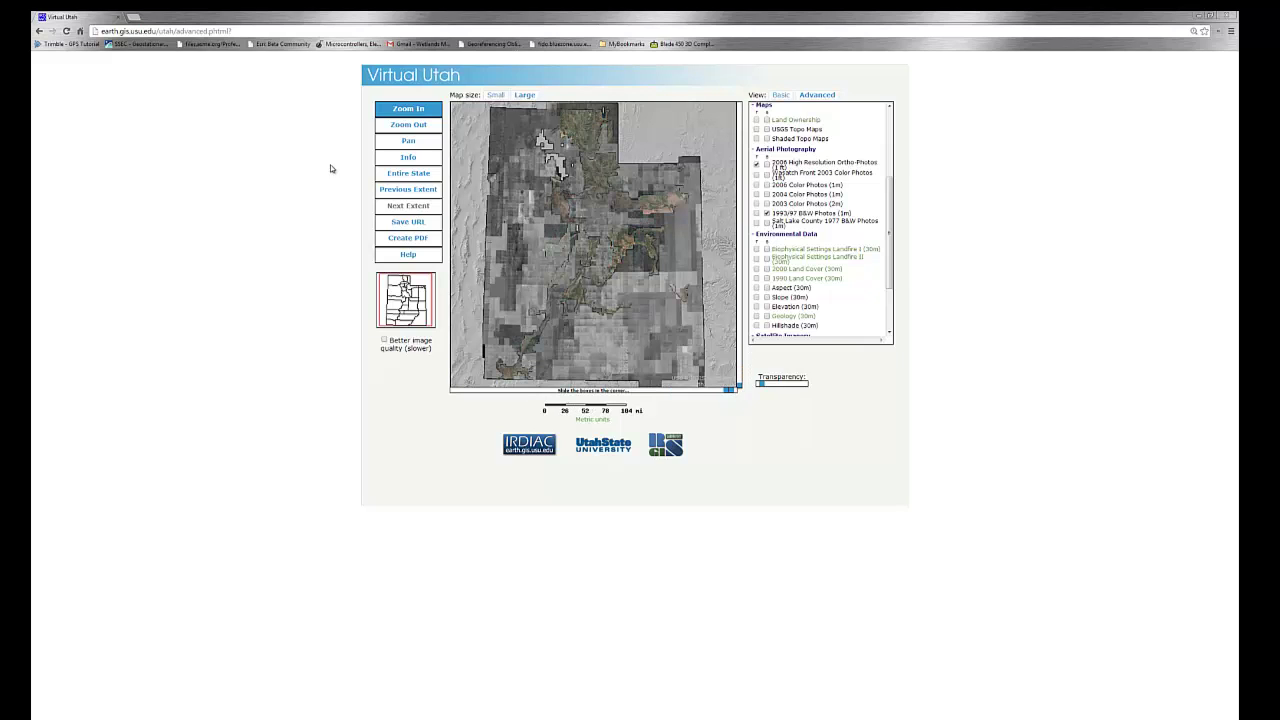